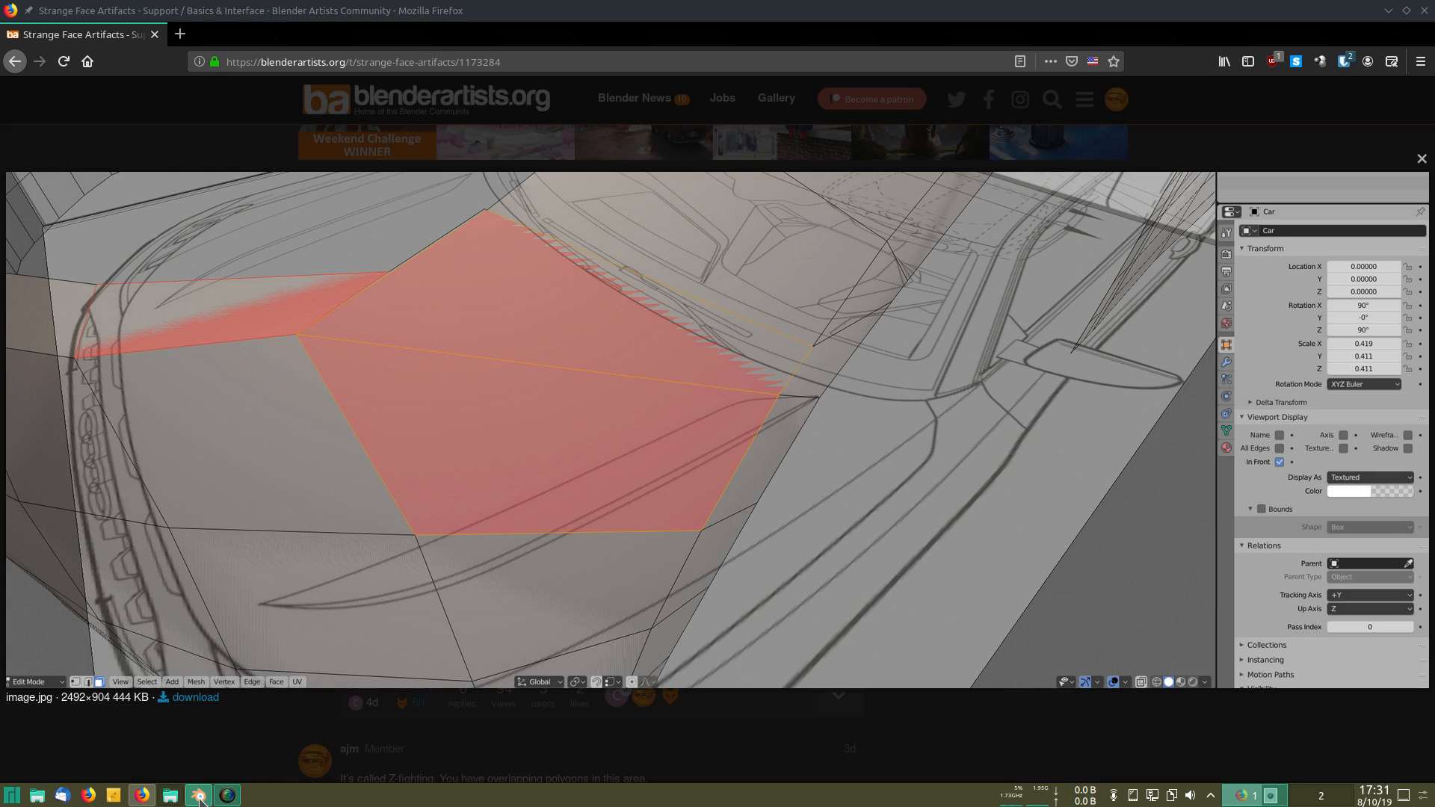
Step: Switch to Blender, add a cube at the origin and enter Edit Mode on it
left_click(199, 798)
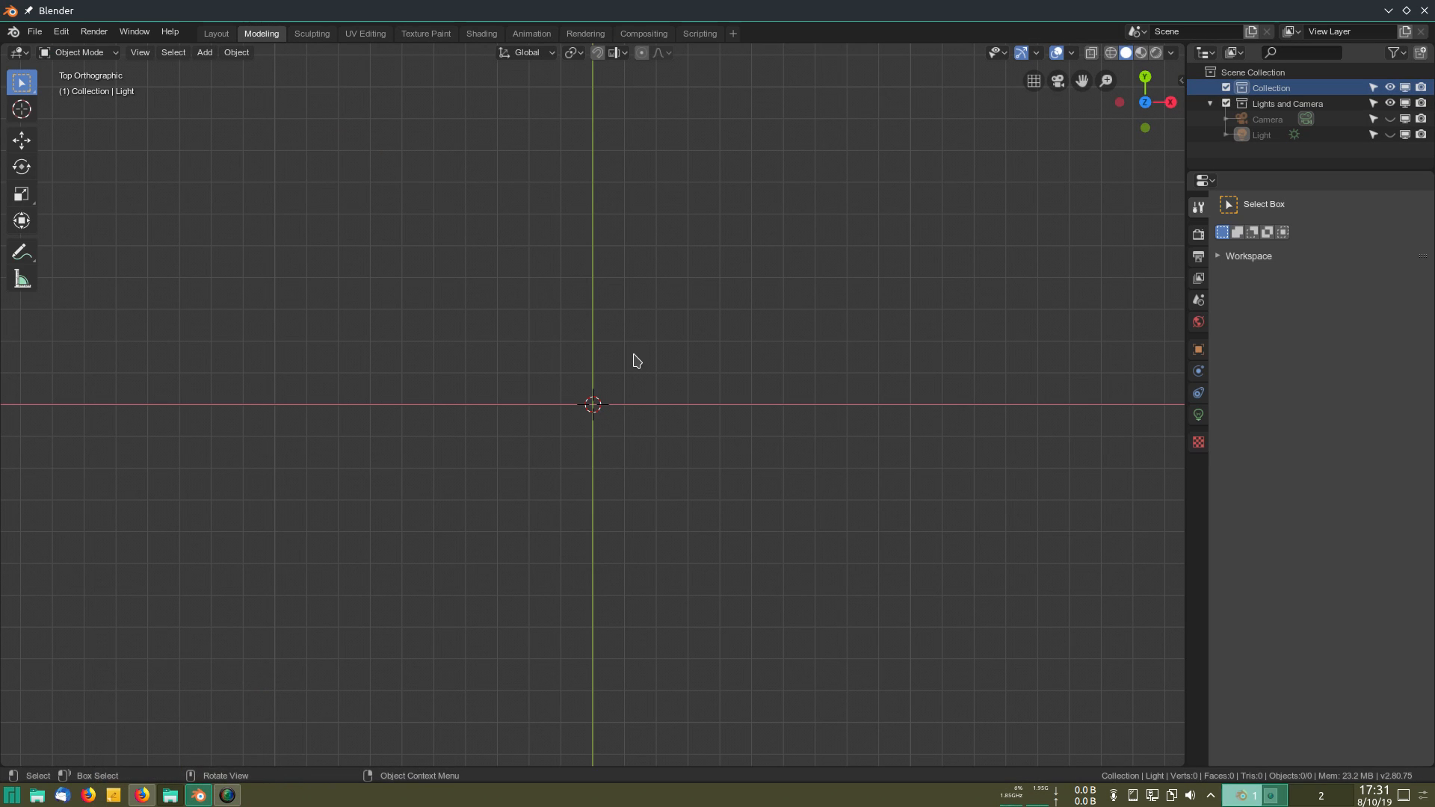
key("shift+a")
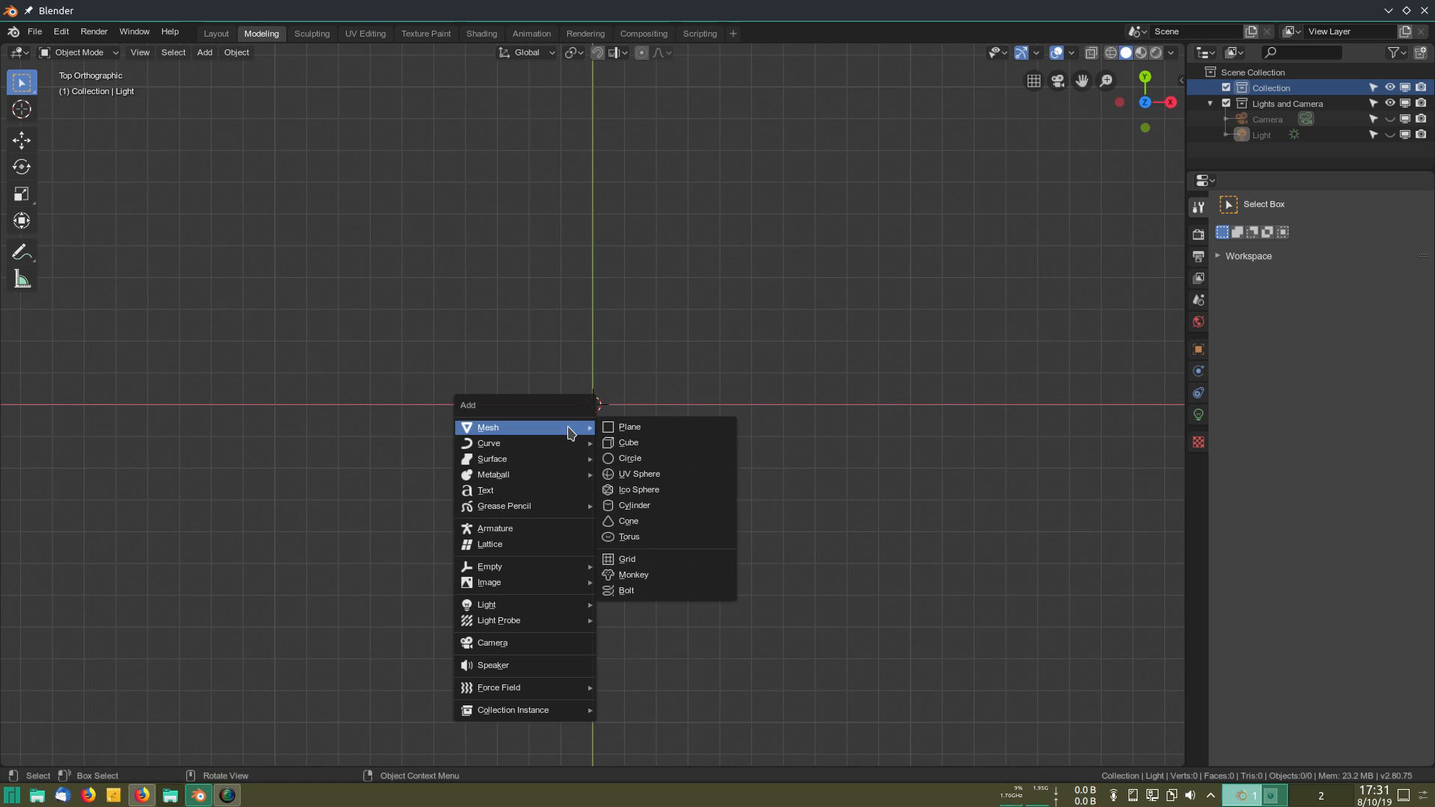
left_click(628, 451)
middle_click_drag(626, 466, 602, 399)
scroll(602, 400, "up", 3)
key("Tab")
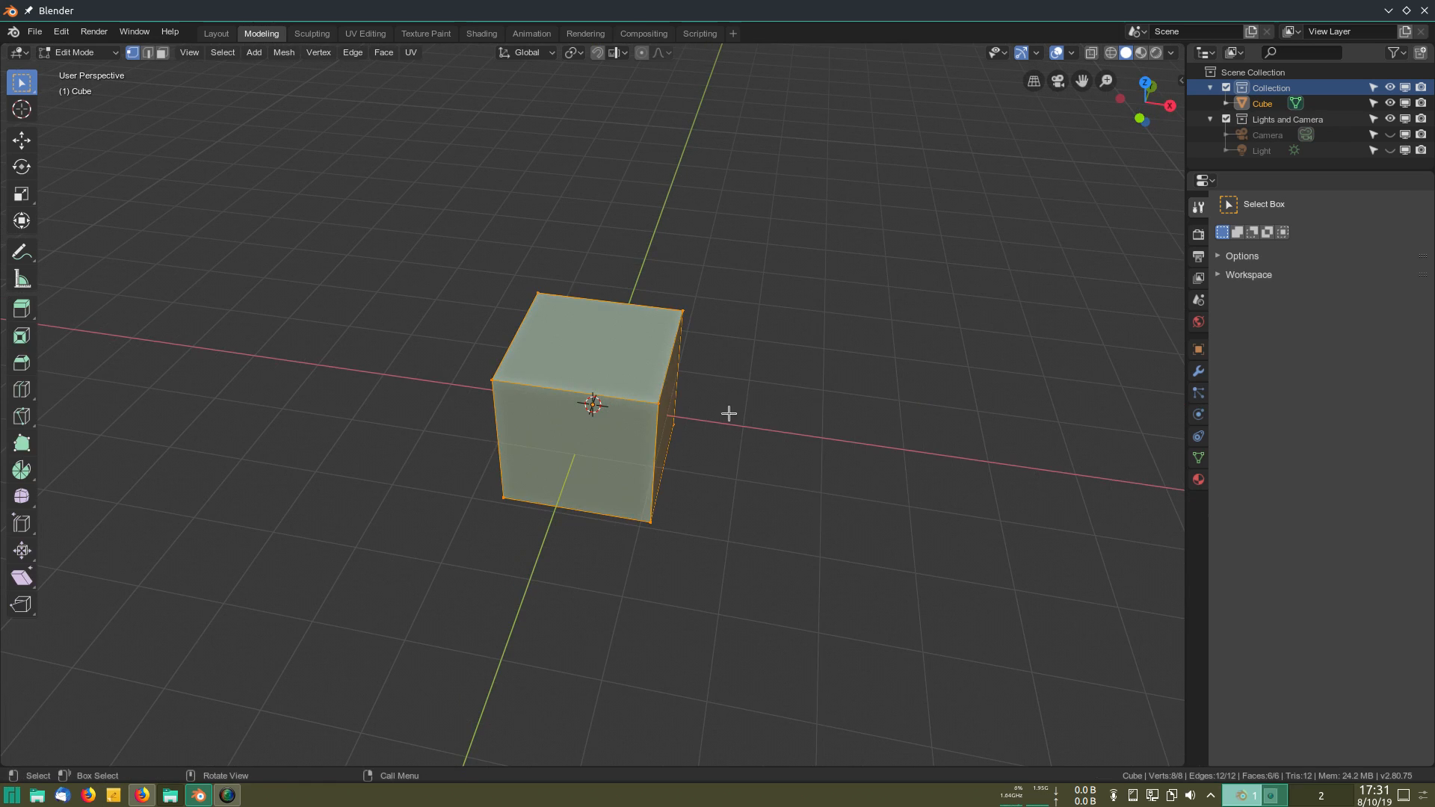
Step: Clear the selection, switch to see-through wireframe display and delete the cube's bottom face in face select mode
key("alt+a")
scroll(716, 494, "up", 4)
key("alt+z")
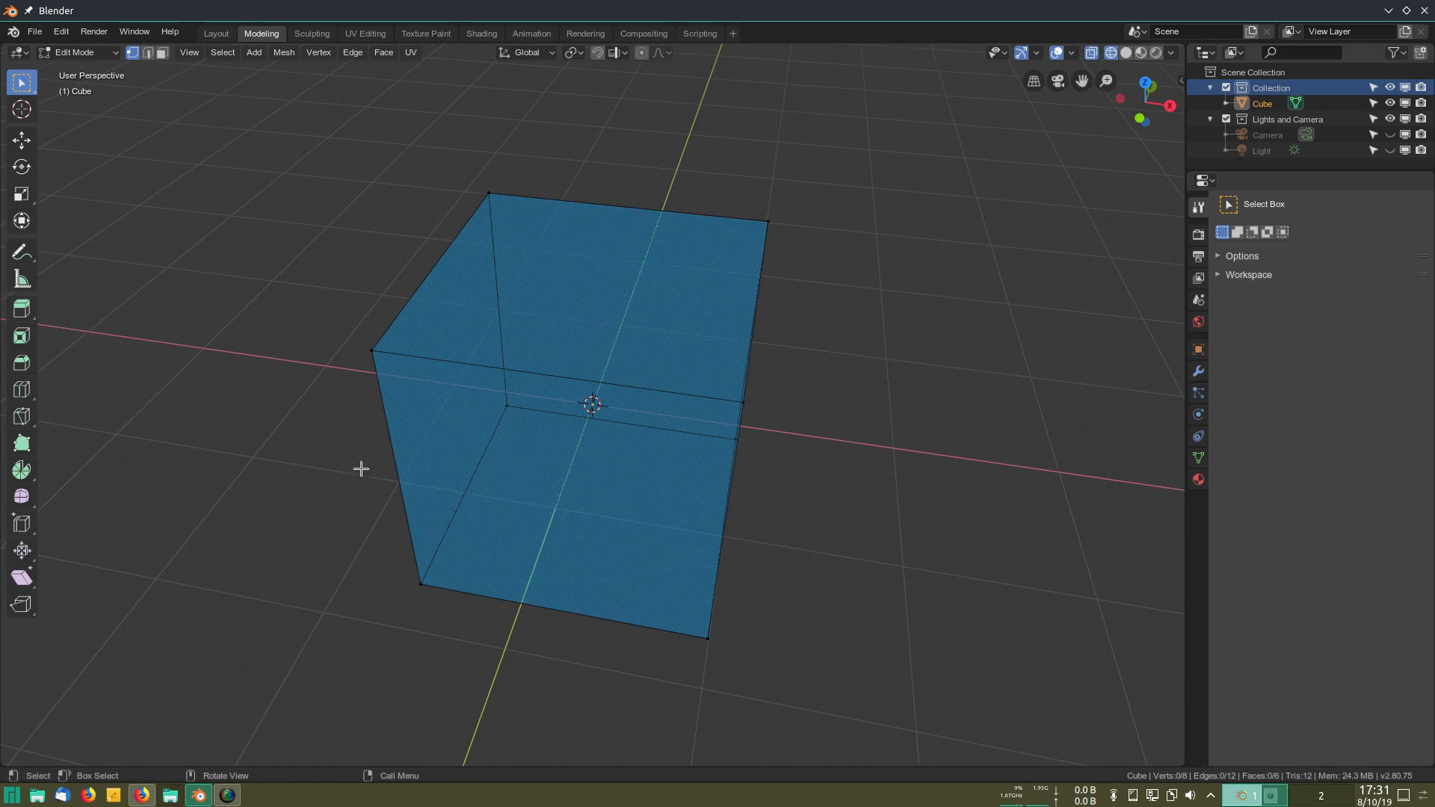
middle_click_drag(792, 495, 724, 497)
key("3")
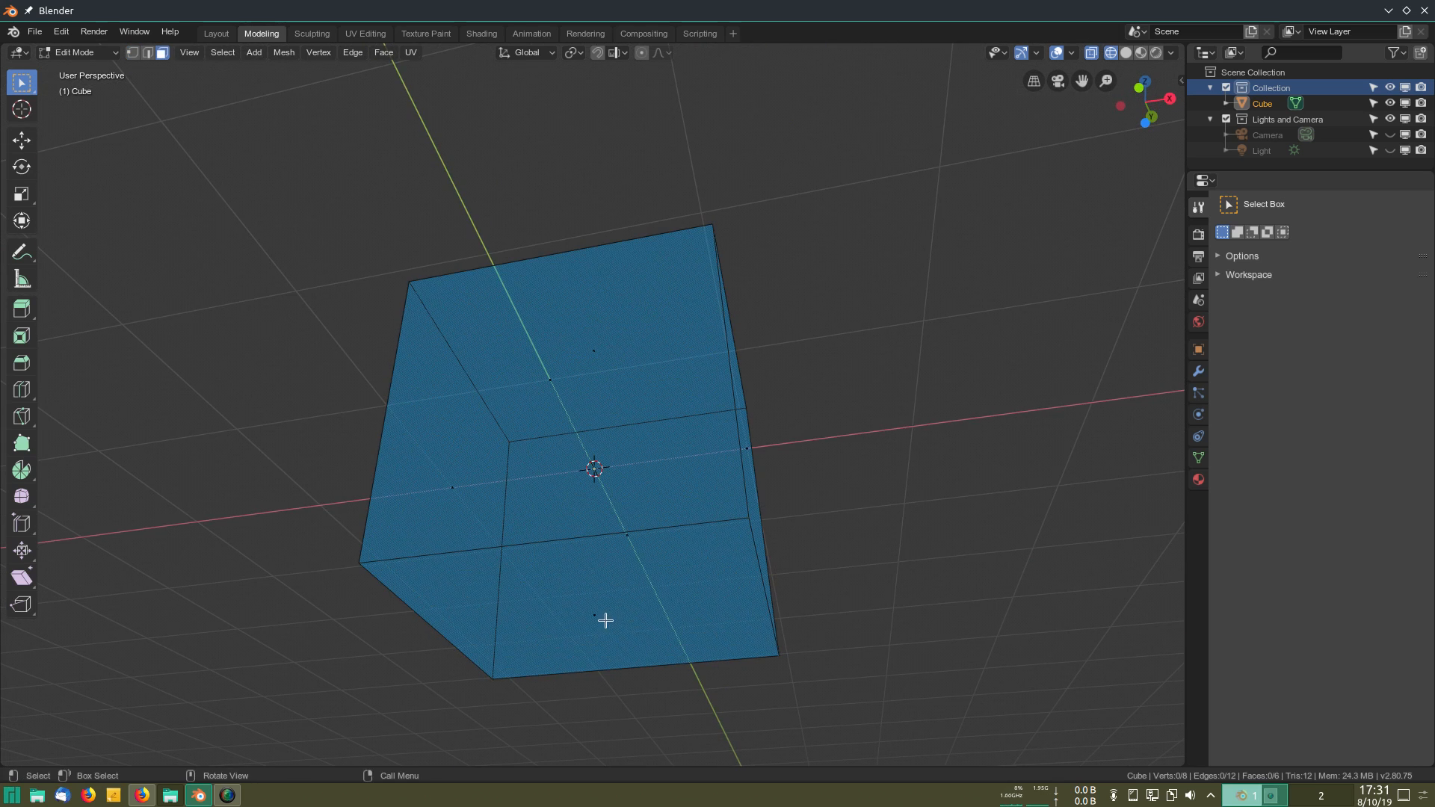
left_click(606, 621)
key("x")
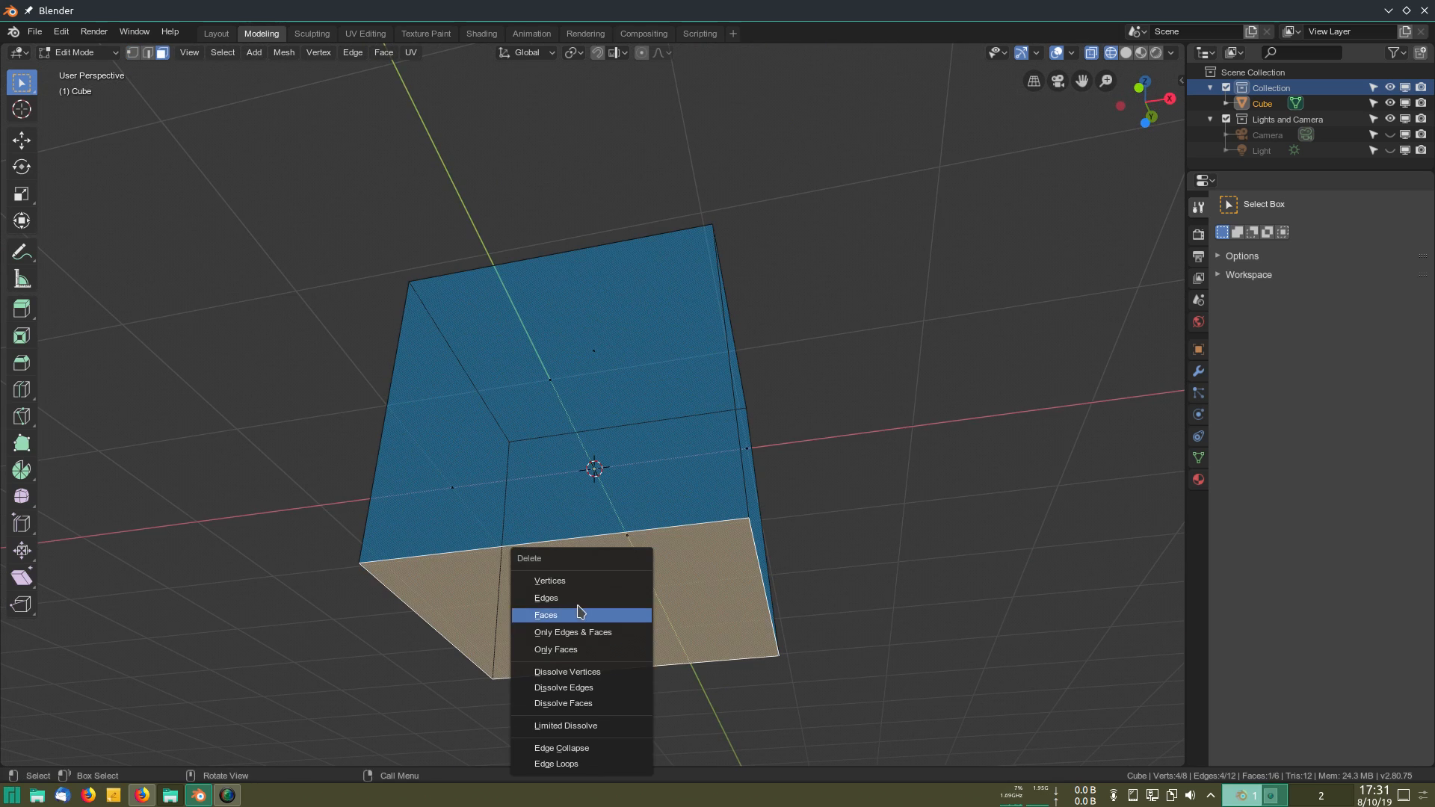
left_click(628, 616)
Step: Duplicate the cube's top face and offset the copy about 0.57 m along the Y axis
middle_click_drag(778, 304, 753, 480)
scroll(724, 341, "down", 2)
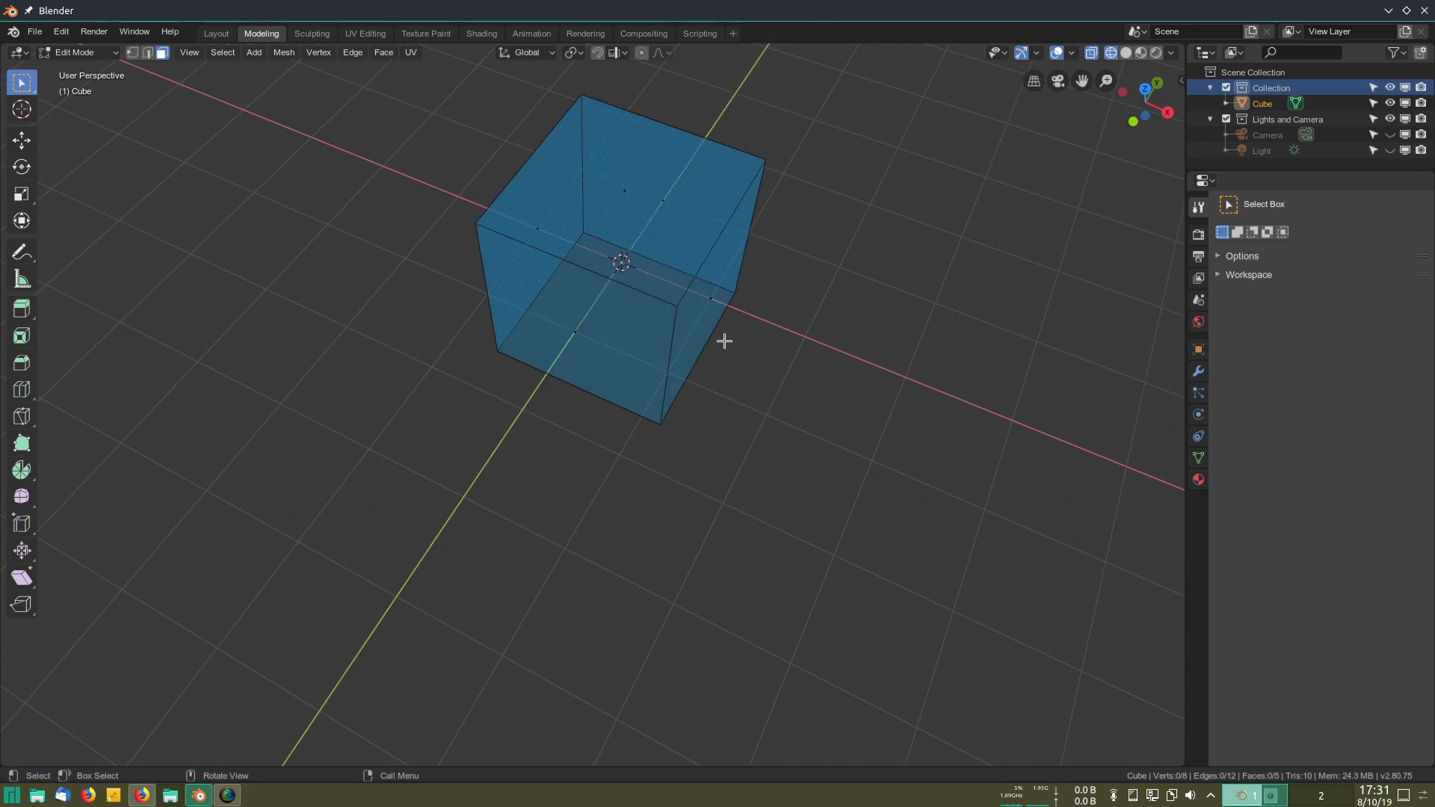
middle_click_drag(714, 310, 651, 476, "shift")
scroll(762, 496, "up", 4)
scroll(548, 452, "down", 1)
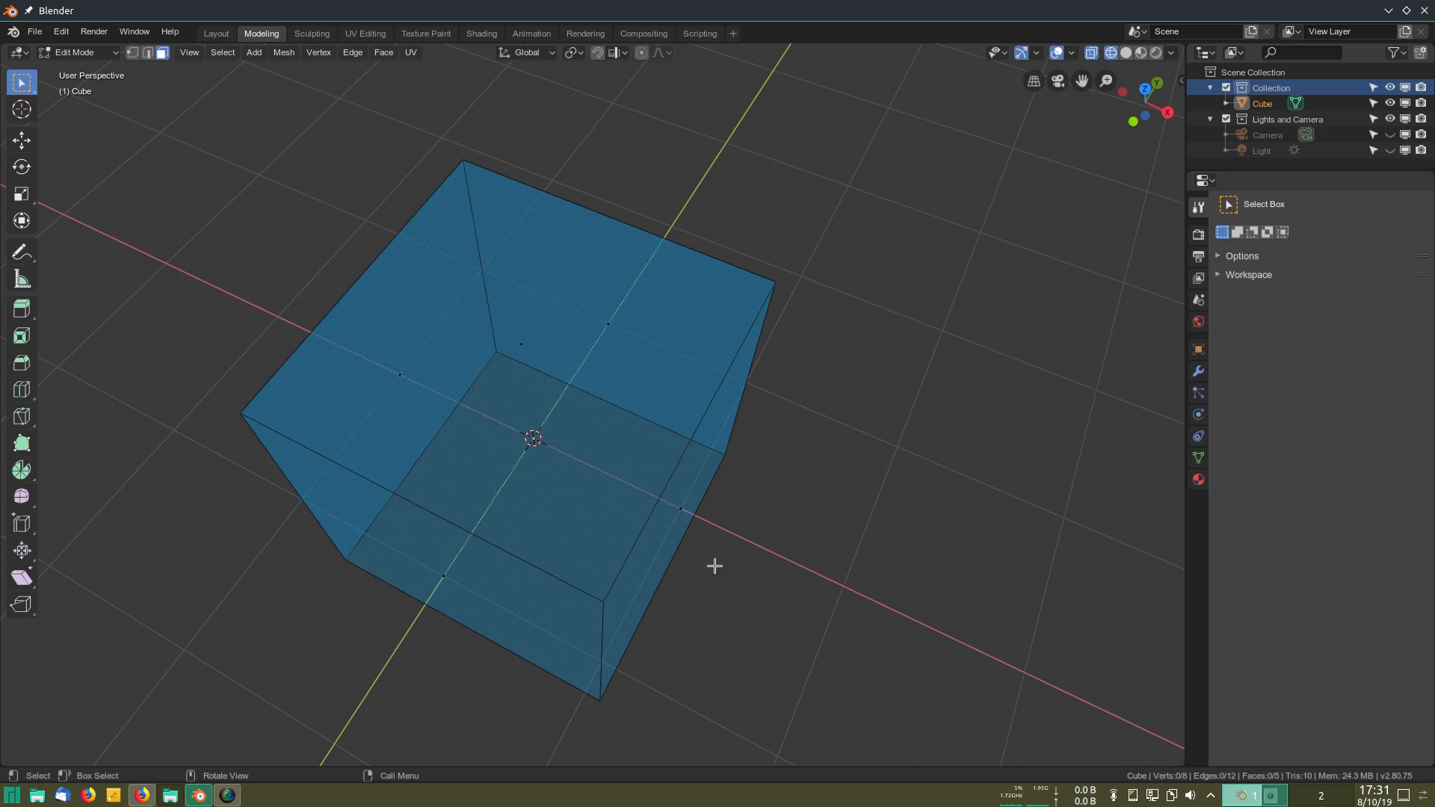
middle_click_drag(527, 447, 819, 574)
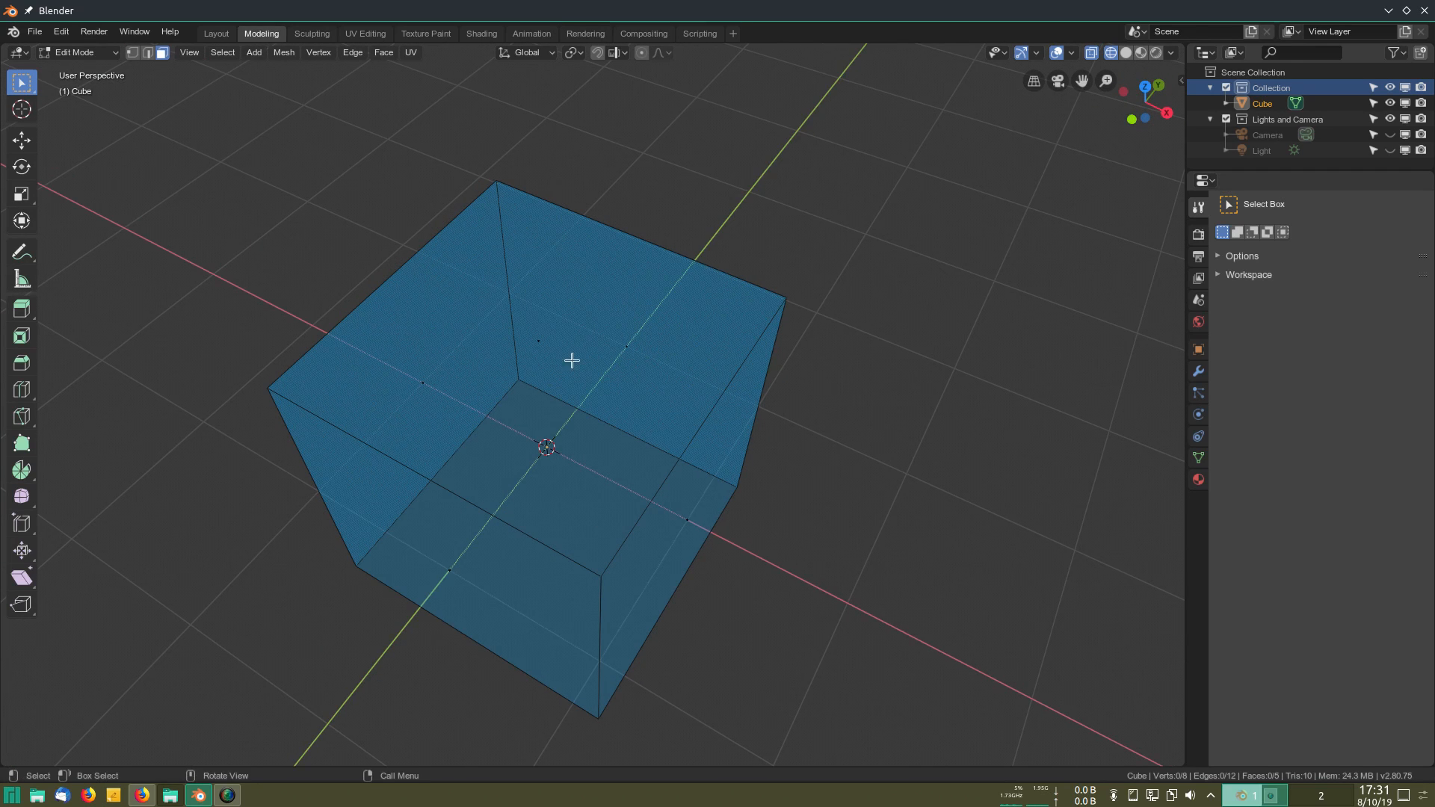
middle_click_drag(662, 491, 477, 437)
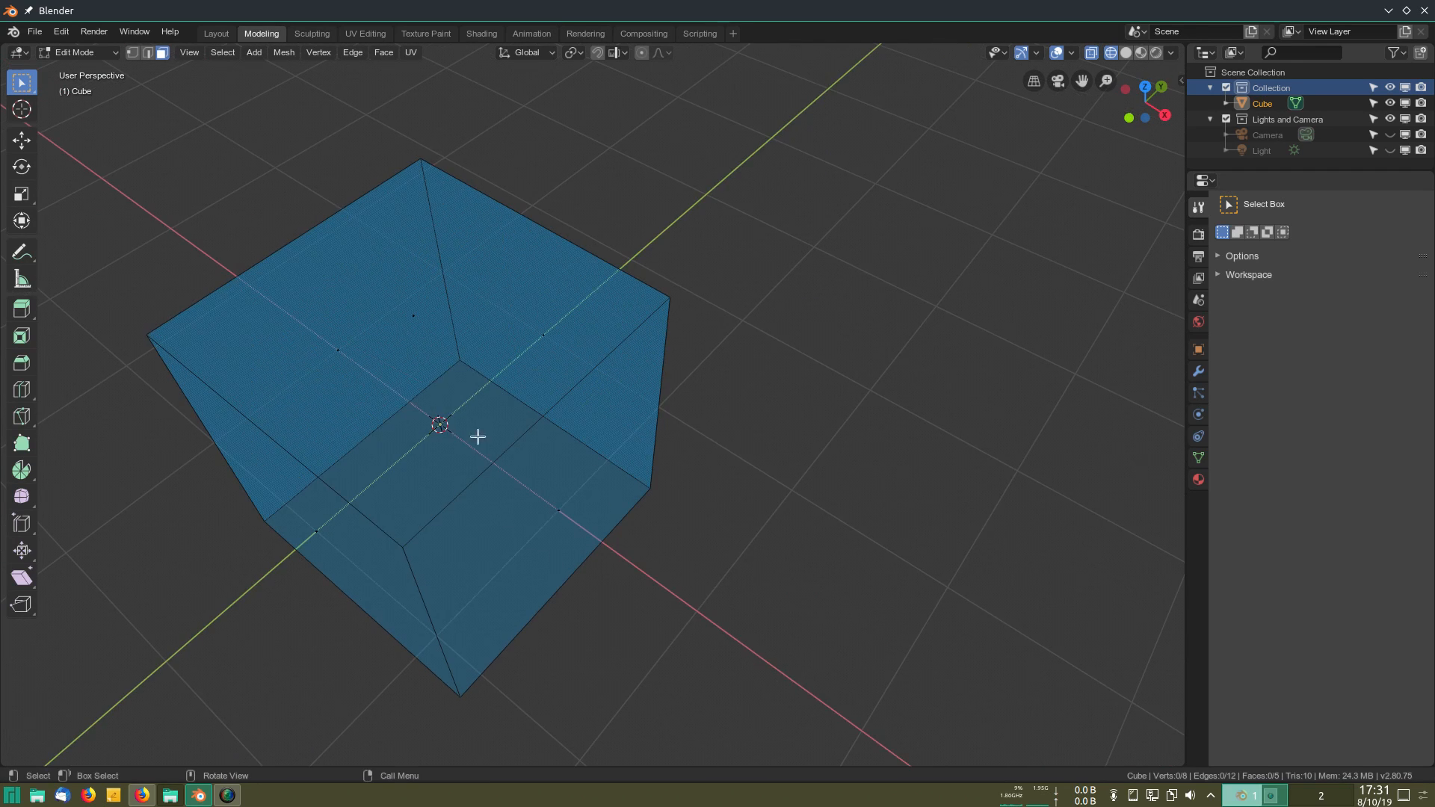
left_click(408, 323)
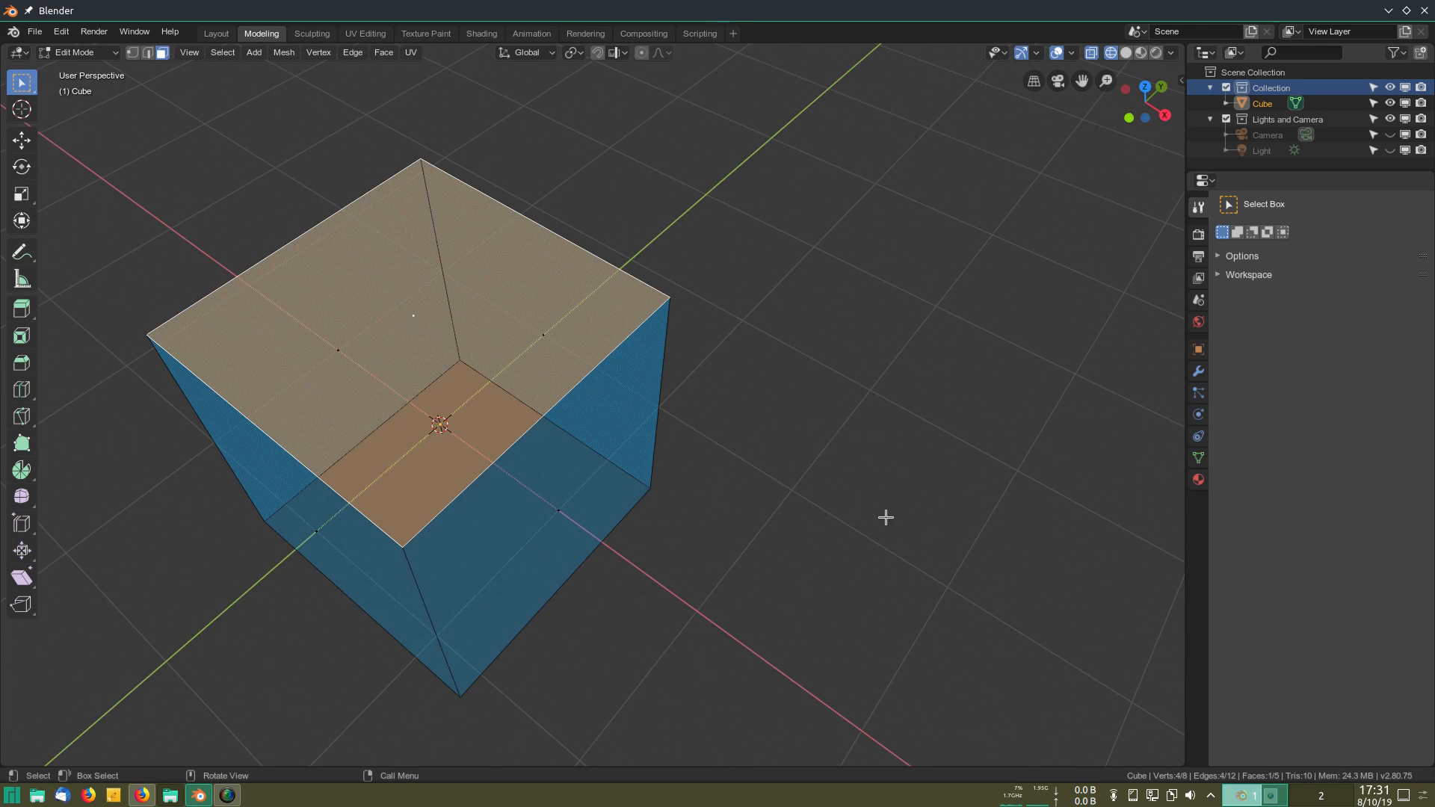
key("shift+d")
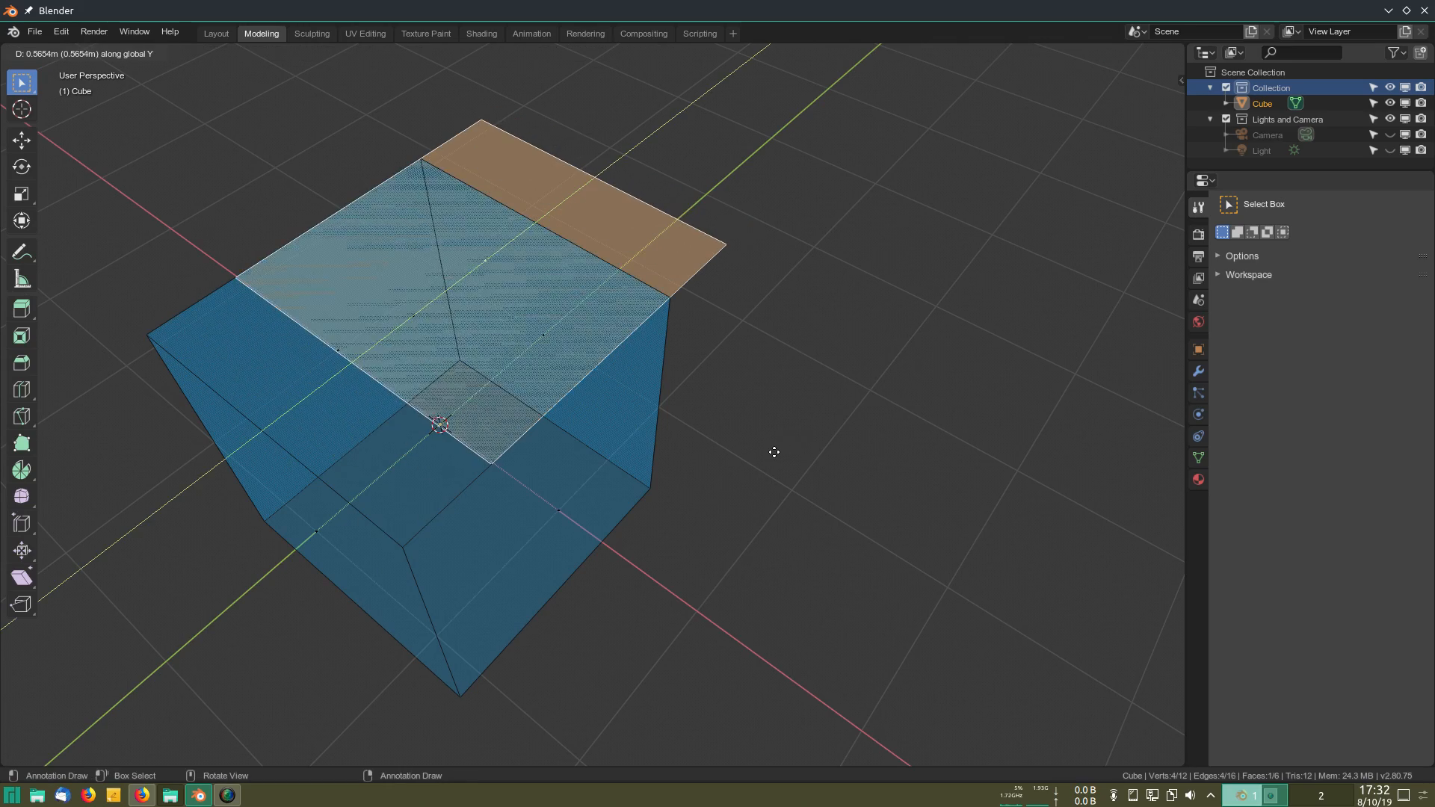
left_click(772, 452)
Step: Examine the overlap between the duplicated face and the cube's top face, clearing the selection
mouse_move(677, 520)
middle_mouse_down()
mouse_move(670, 506)
mouse_move(676, 586)
mouse_move(675, 537)
middle_mouse_up()
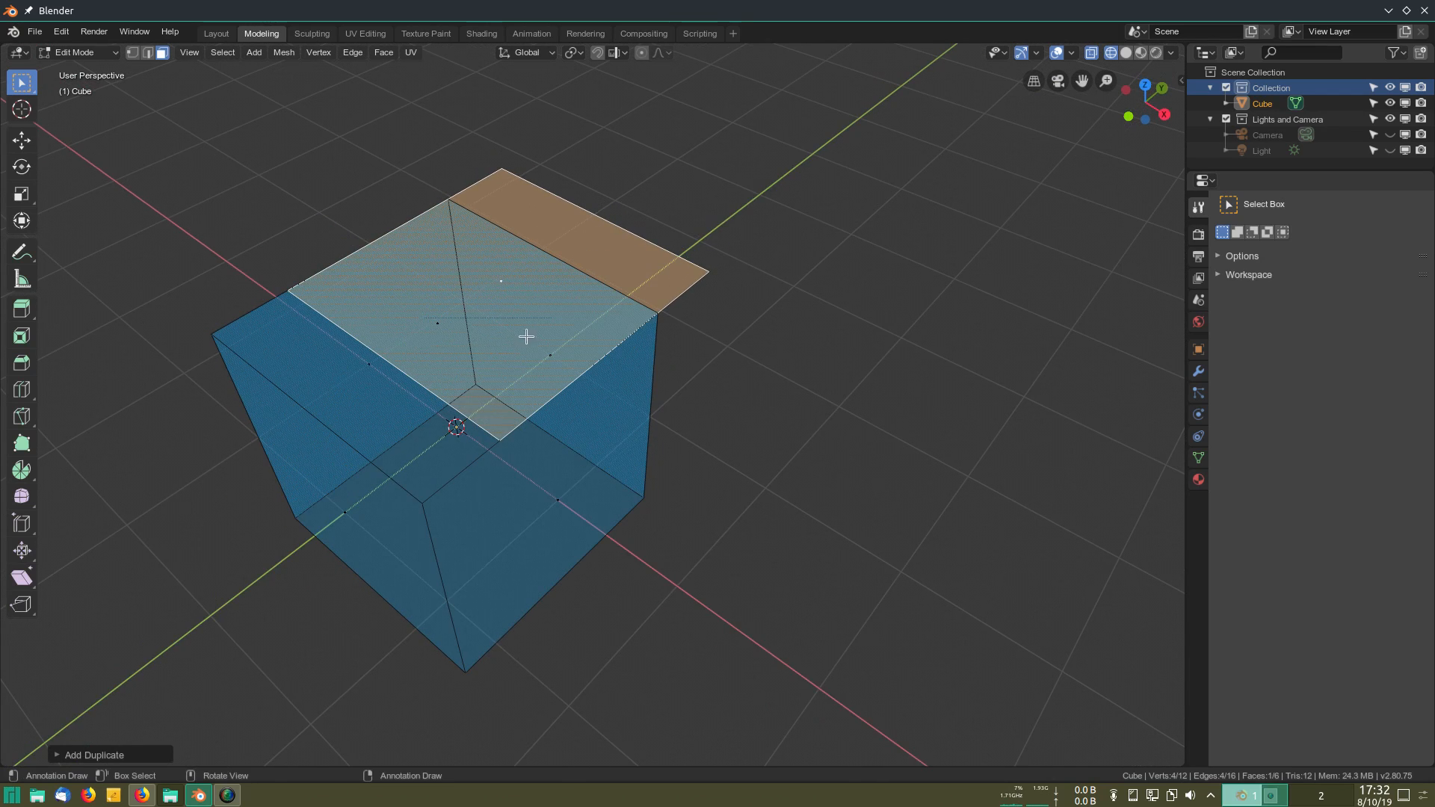
middle_click_drag(582, 386, 578, 401)
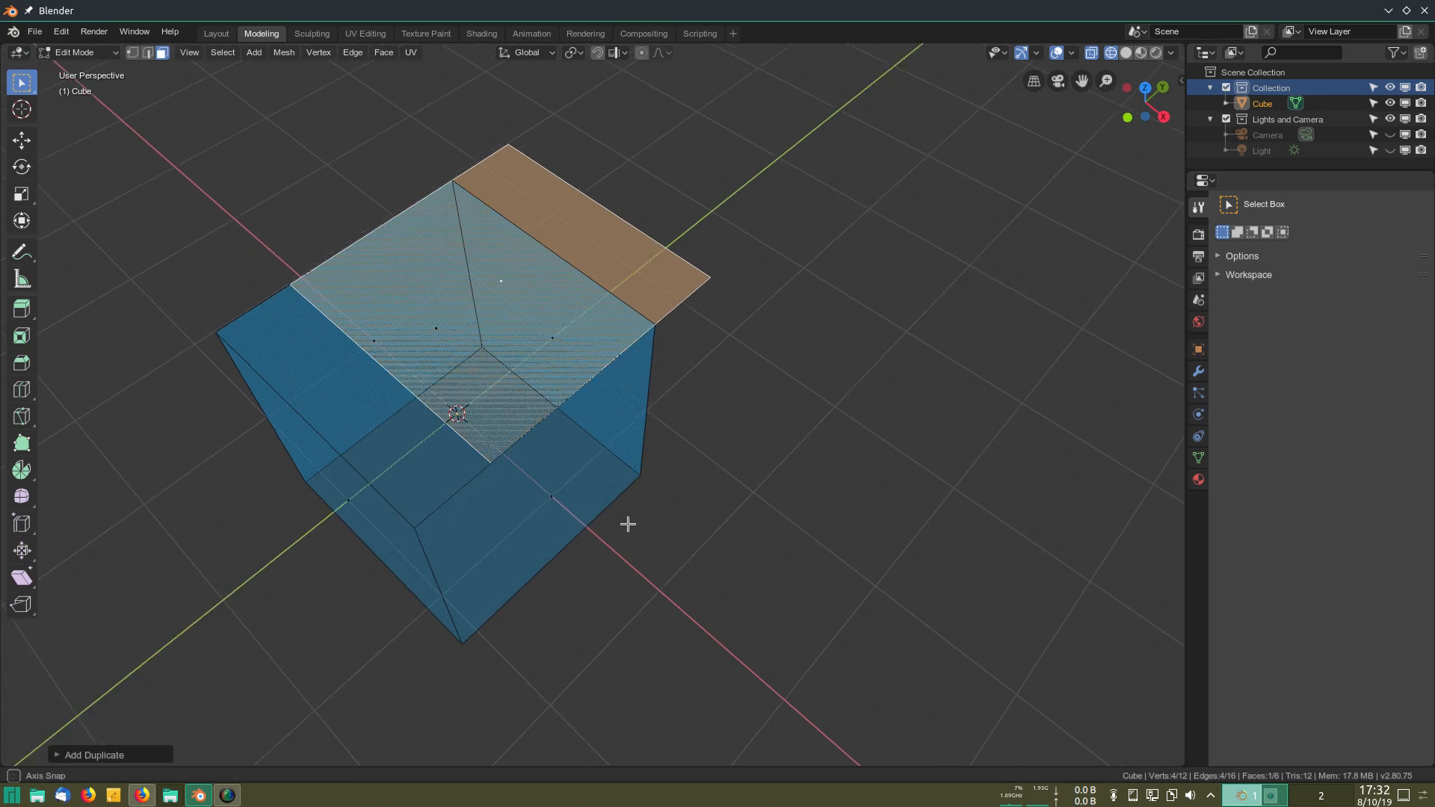
middle_click_drag(628, 523, 591, 385)
scroll(644, 557, "up", 2)
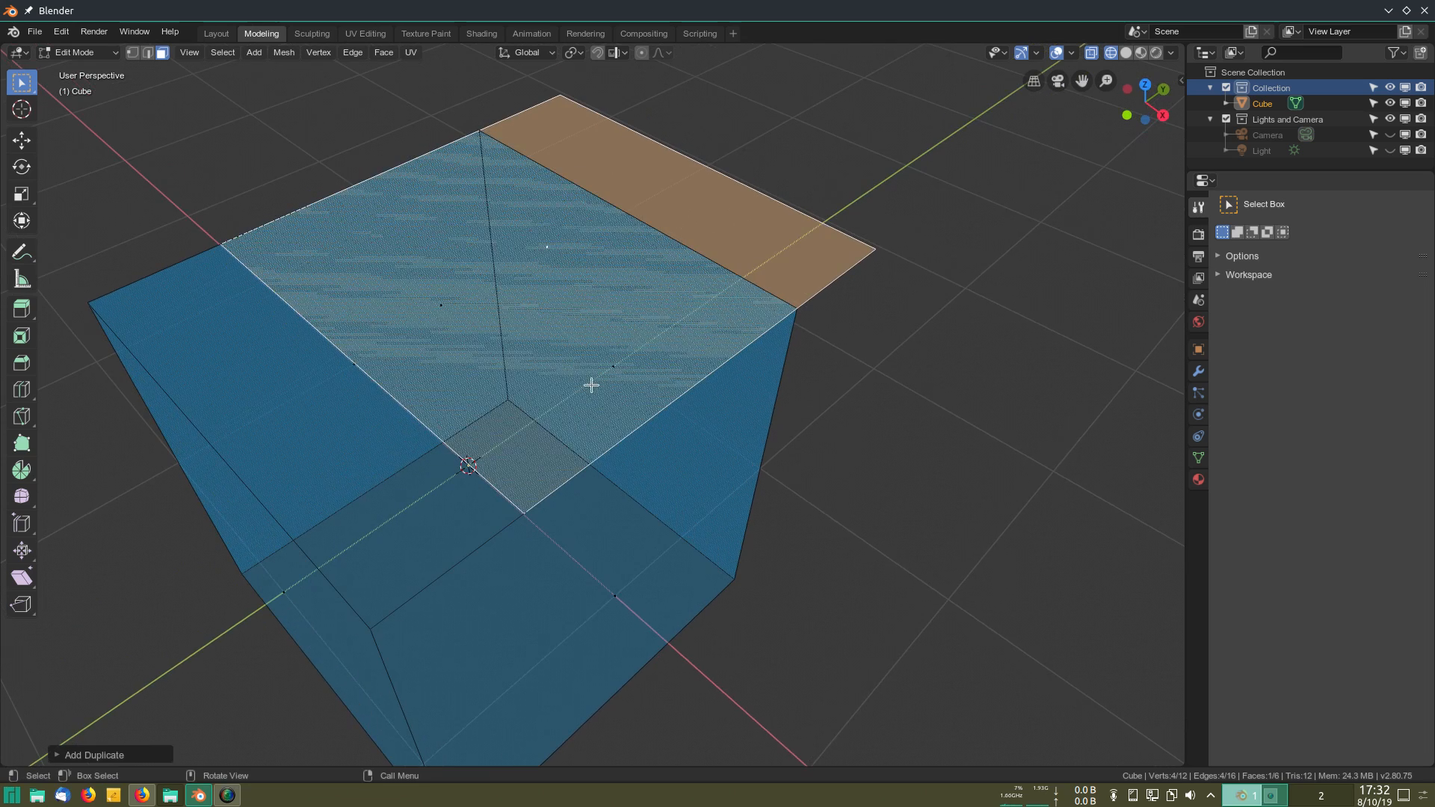
left_click(897, 550)
middle_click_drag(693, 453, 676, 465)
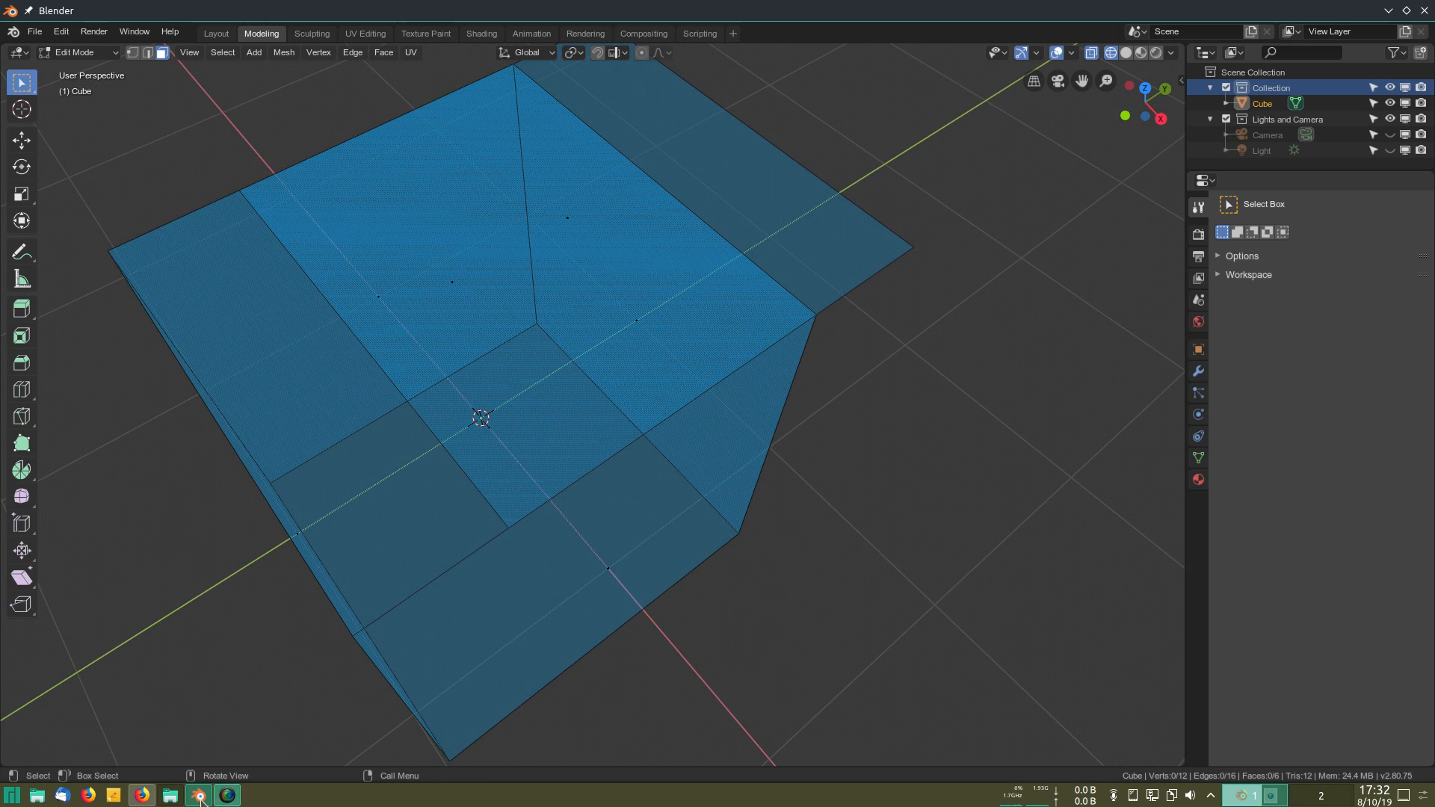
Step: Switch to Firefox to compare the overlap with the forum's artifact image, and return to Blender
left_click(141, 797)
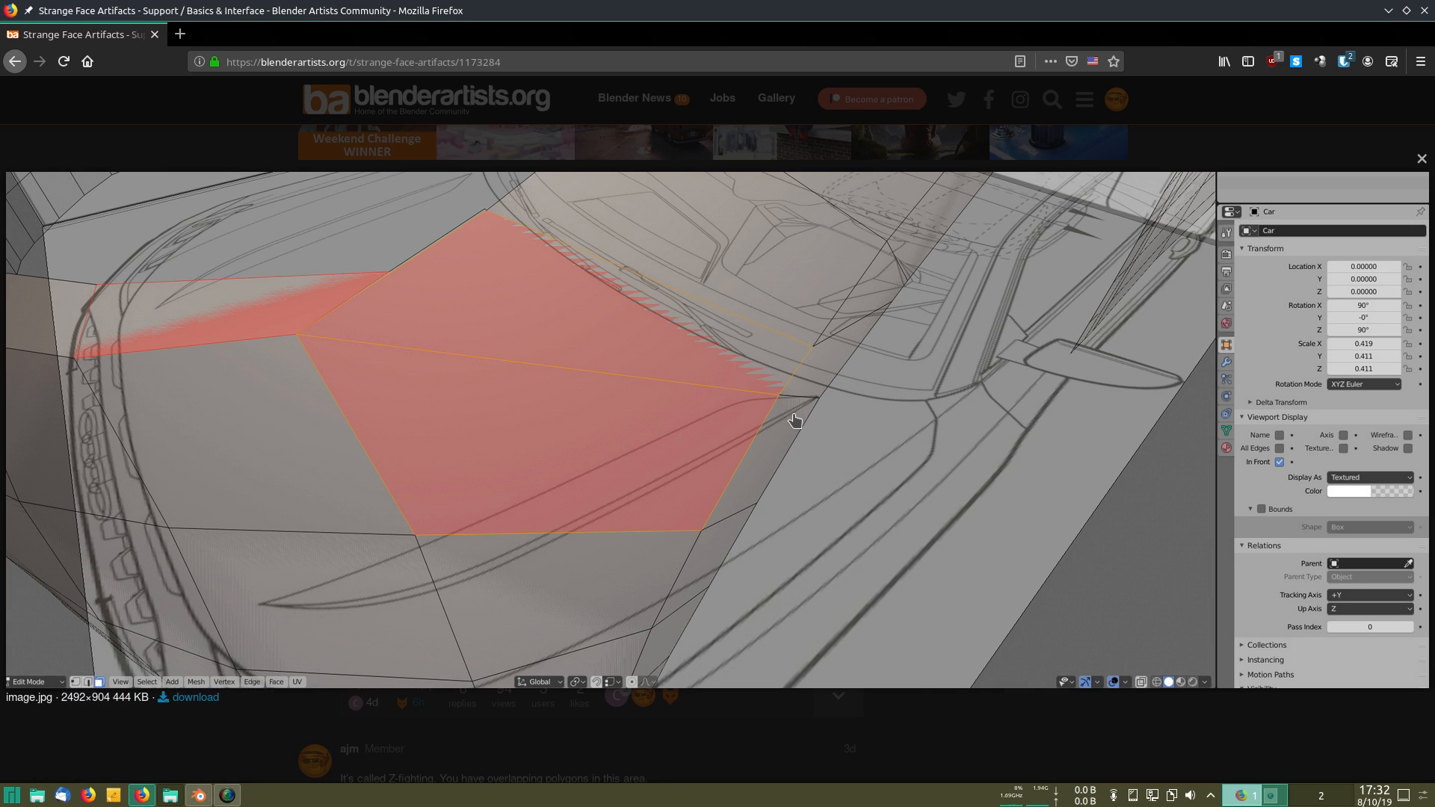
left_click(198, 796)
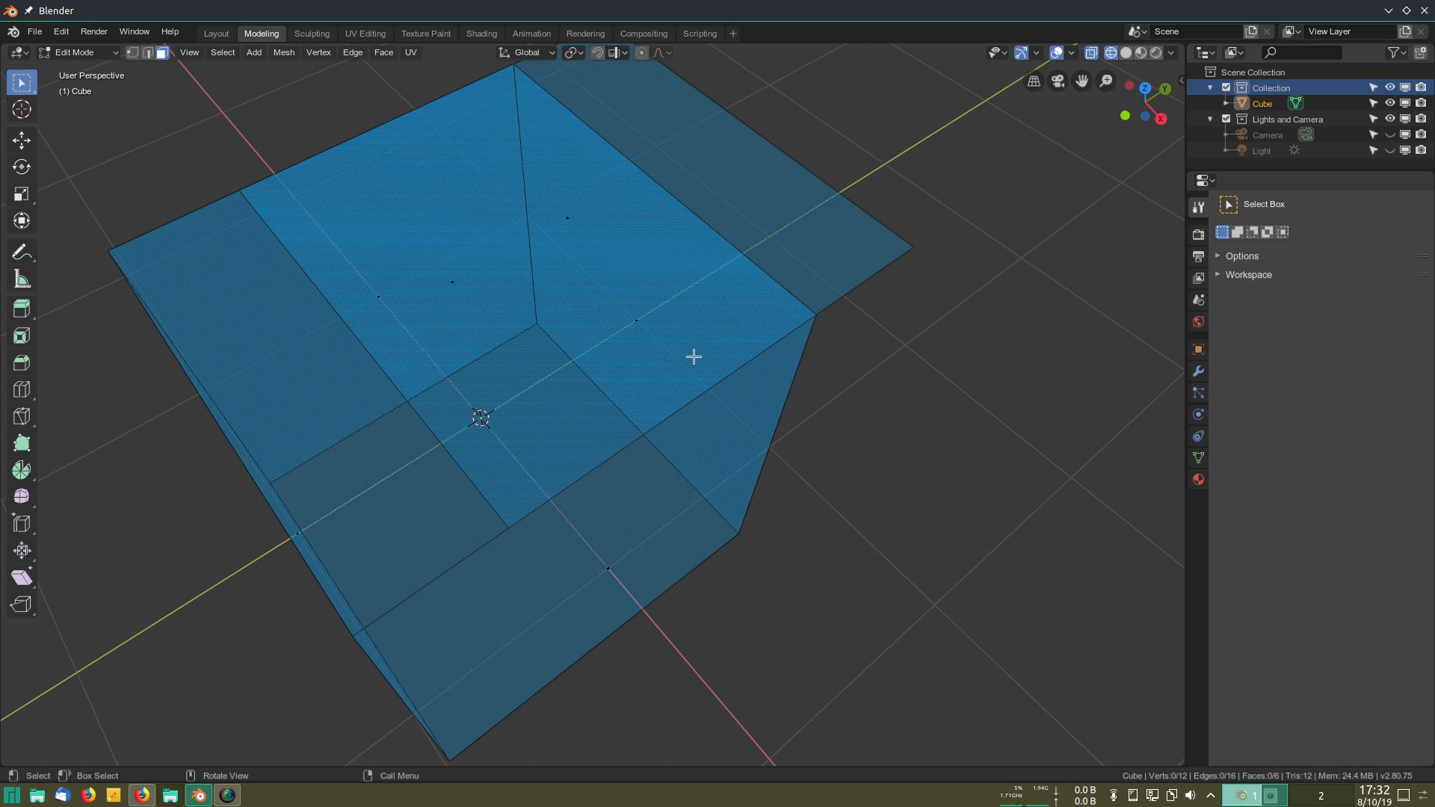
middle_click_drag(757, 338, 756, 334)
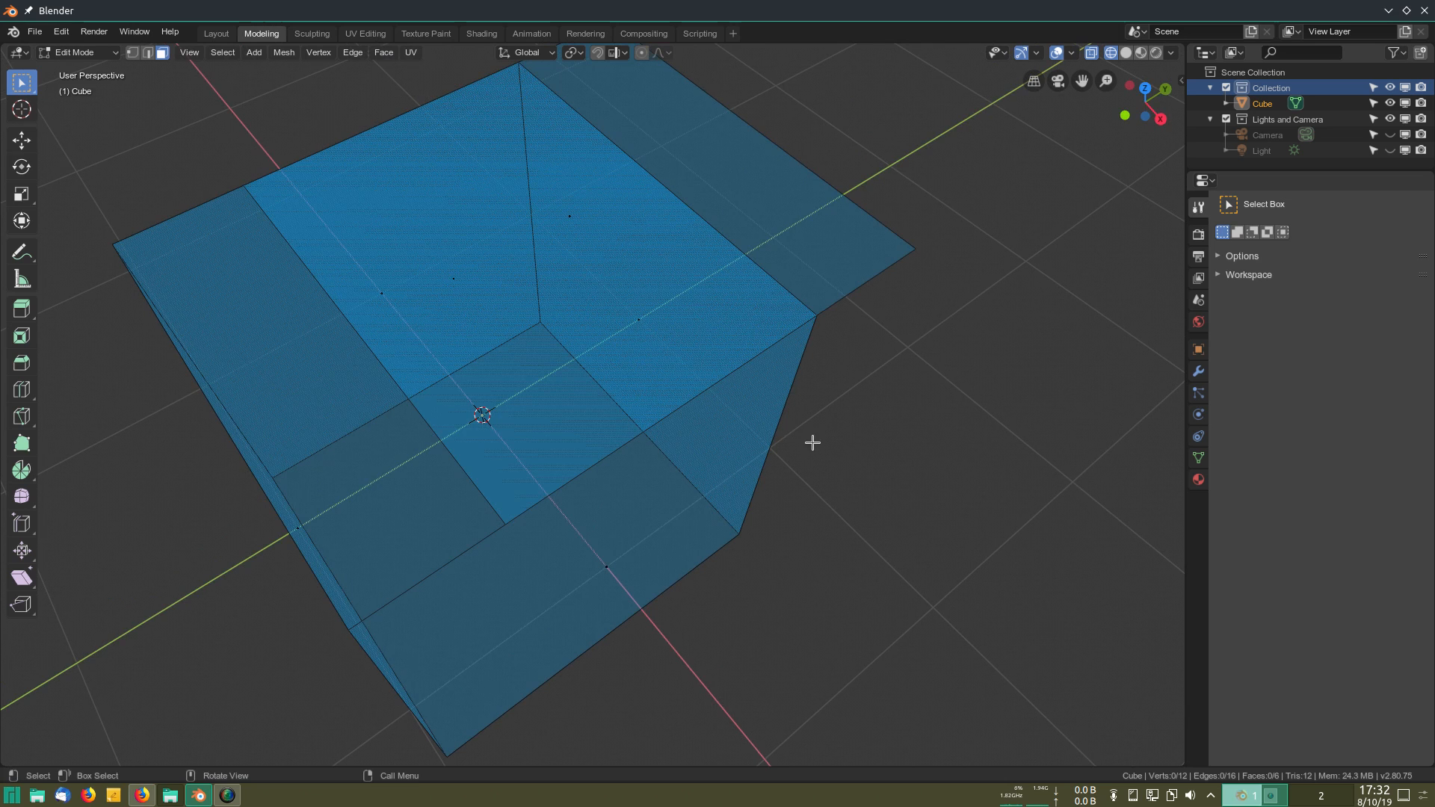
Step: Switch the viewport to solid shading and examine the overlapping top faces
key("z")
left_click(932, 436)
mouse_move(639, 392)
middle_mouse_down()
mouse_move(628, 401)
mouse_move(644, 348)
middle_mouse_up()
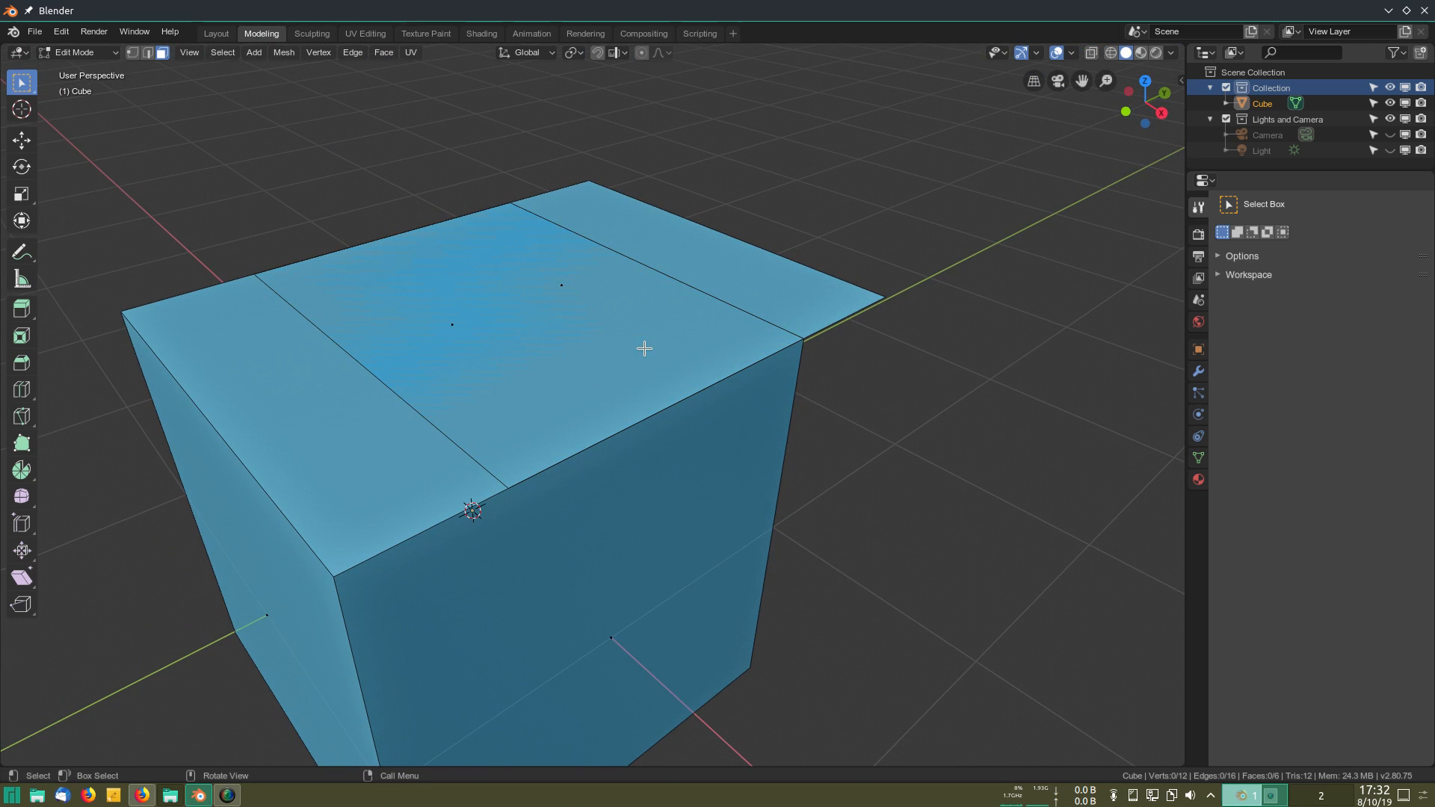
Step: Move the duplicated face along the Y axis until it is completely clear of the cube
left_click(696, 268)
middle_click_drag(632, 413, 625, 446)
key("g")
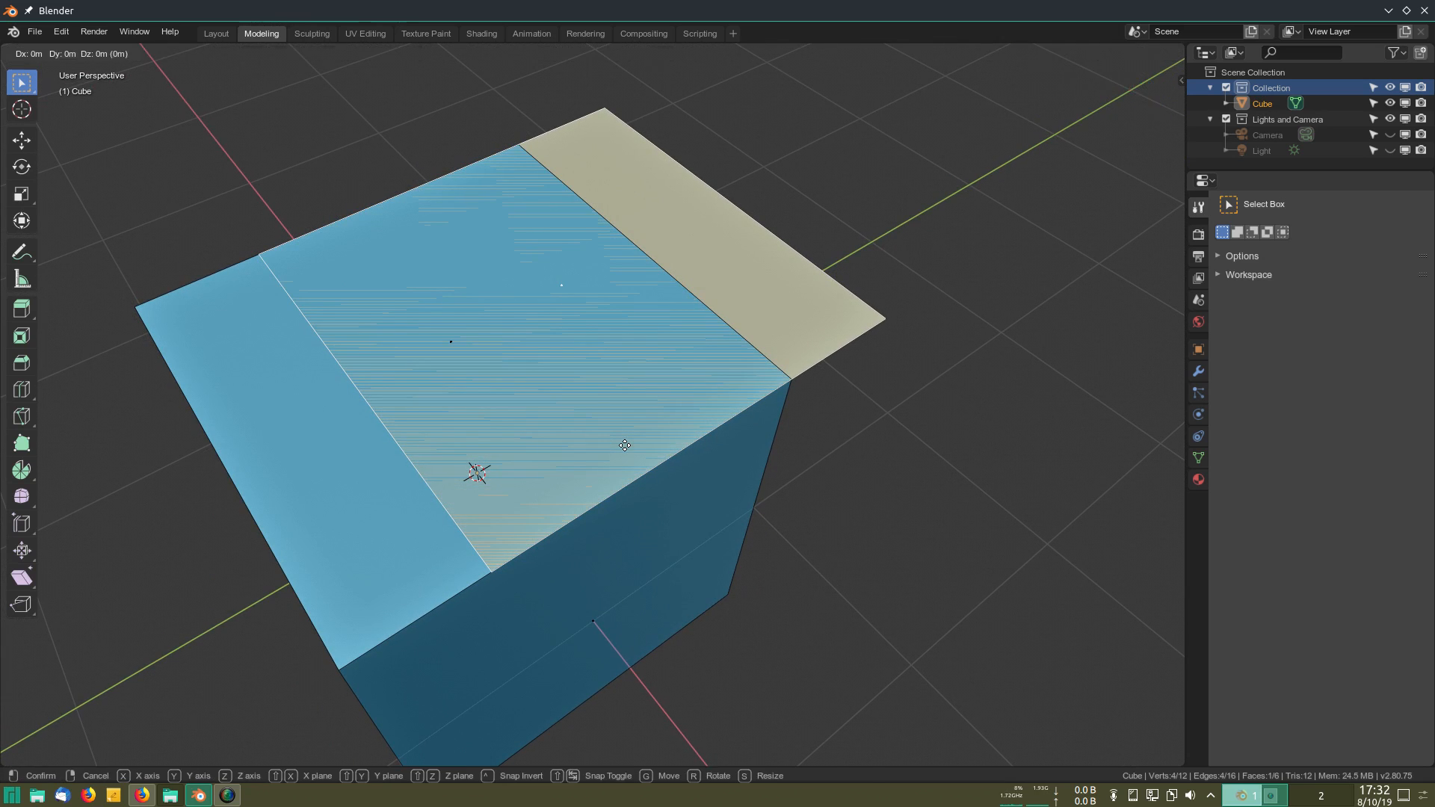
left_click(817, 458)
middle_click_drag(781, 516, 624, 442)
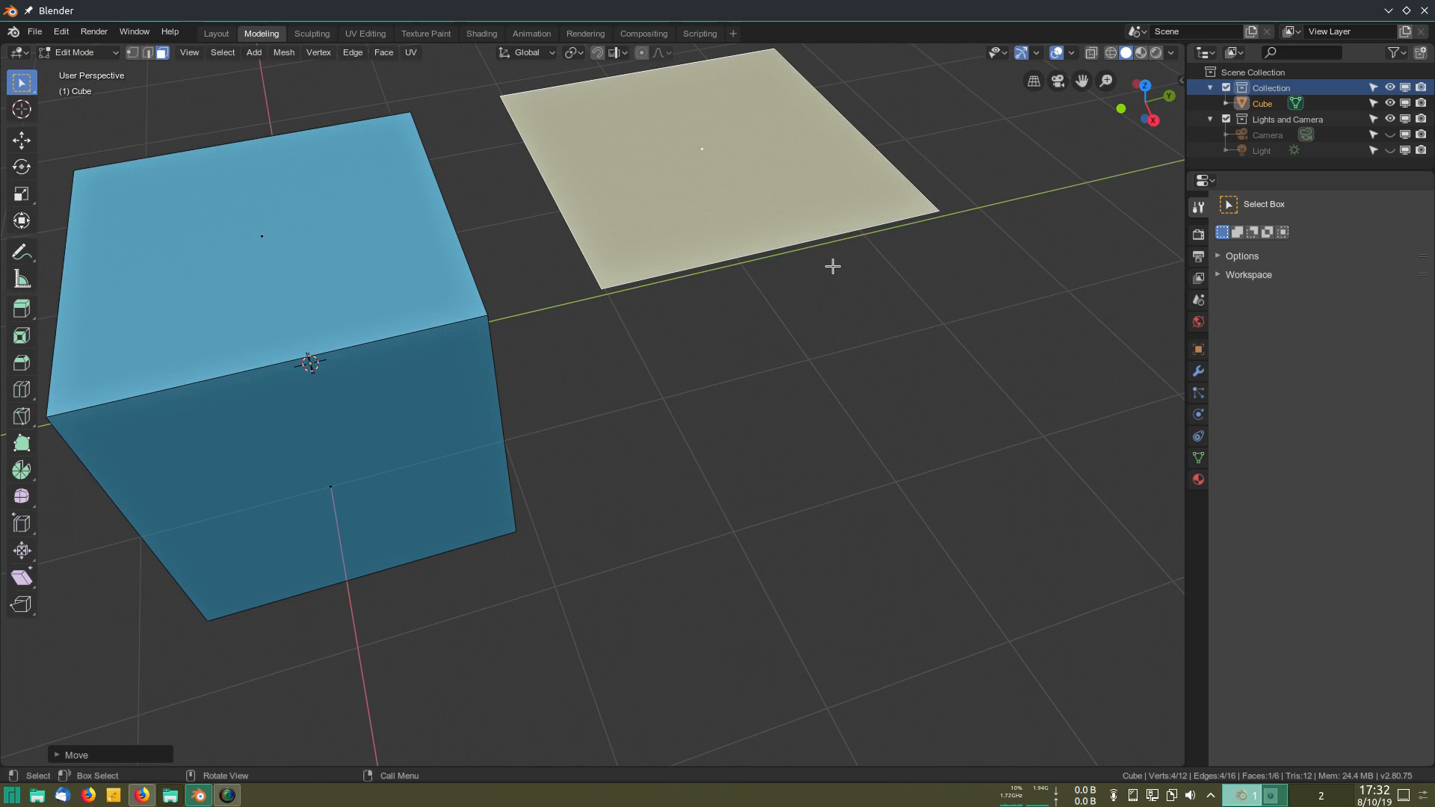
Step: Move the duplicated face back along the Y axis so it partly overlaps the cube's top face
key("g")
left_click(359, 318)
middle_click_drag(359, 317, 496, 449)
Step: Return to see-through wireframe display, clear the selection and inspect the overlapping faces from several angles
key("alt+z")
middle_click_drag(239, 484, 240, 496)
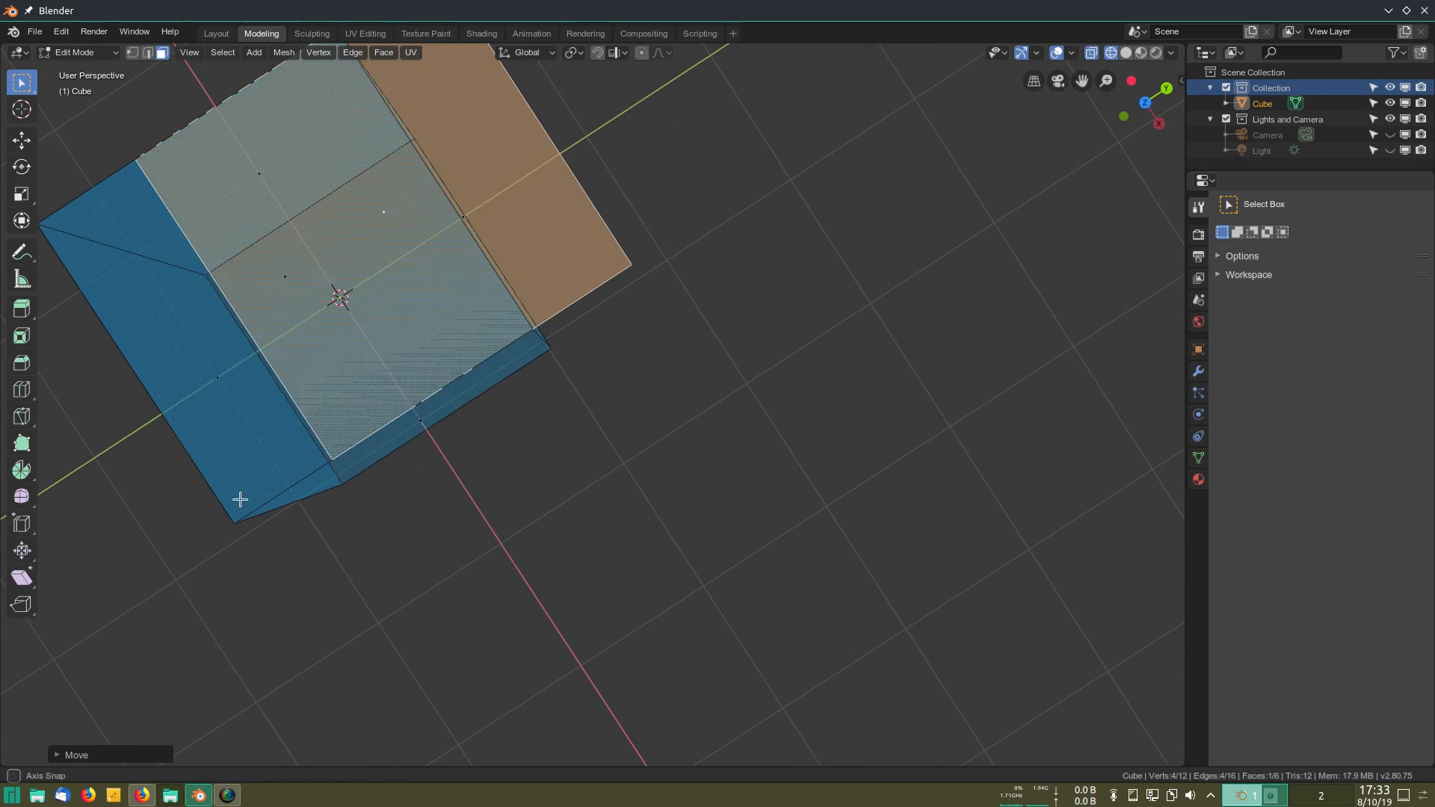
left_click(689, 490)
middle_click_drag(467, 507, 543, 241)
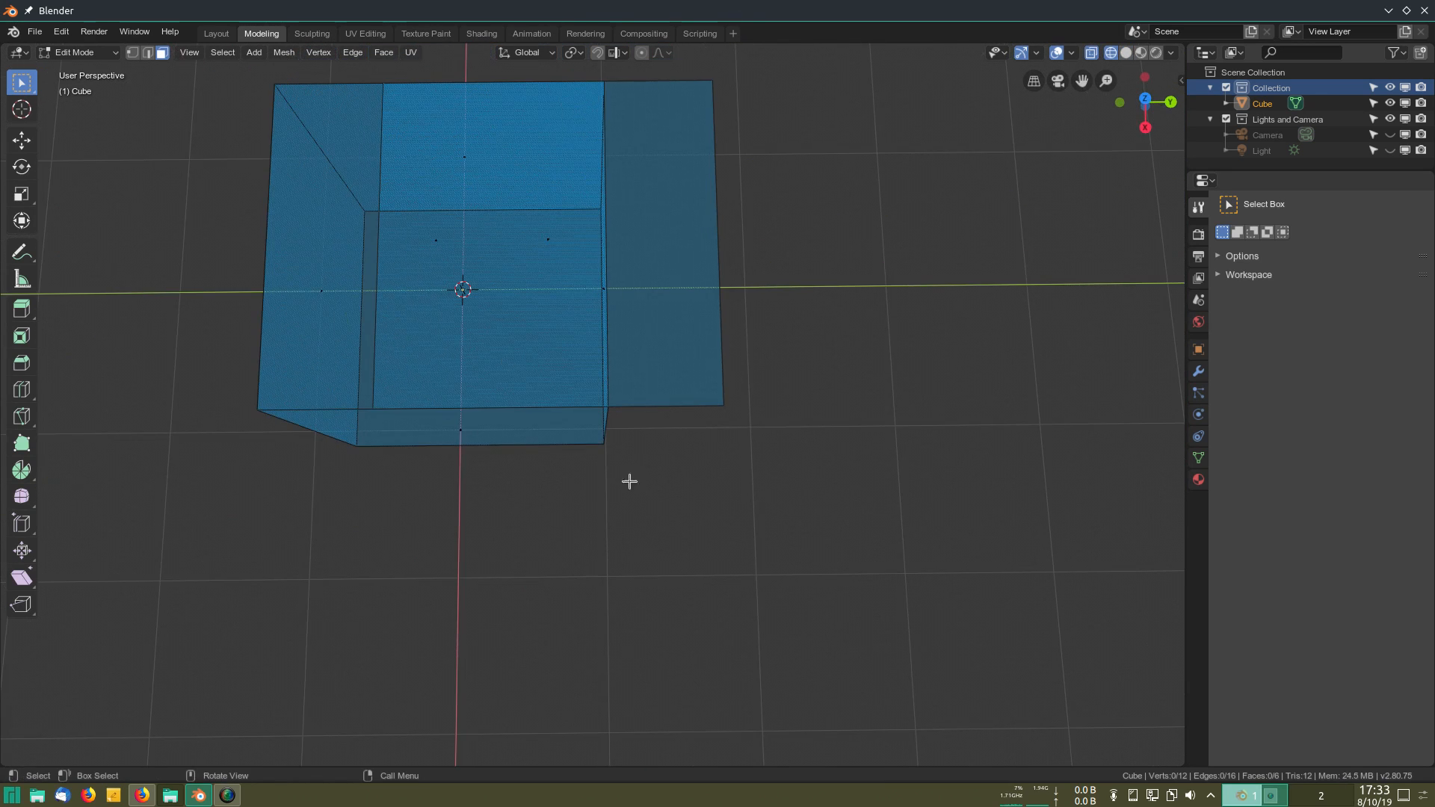
middle_click_drag(581, 574, 602, 548)
middle_click_drag(433, 559, 660, 446)
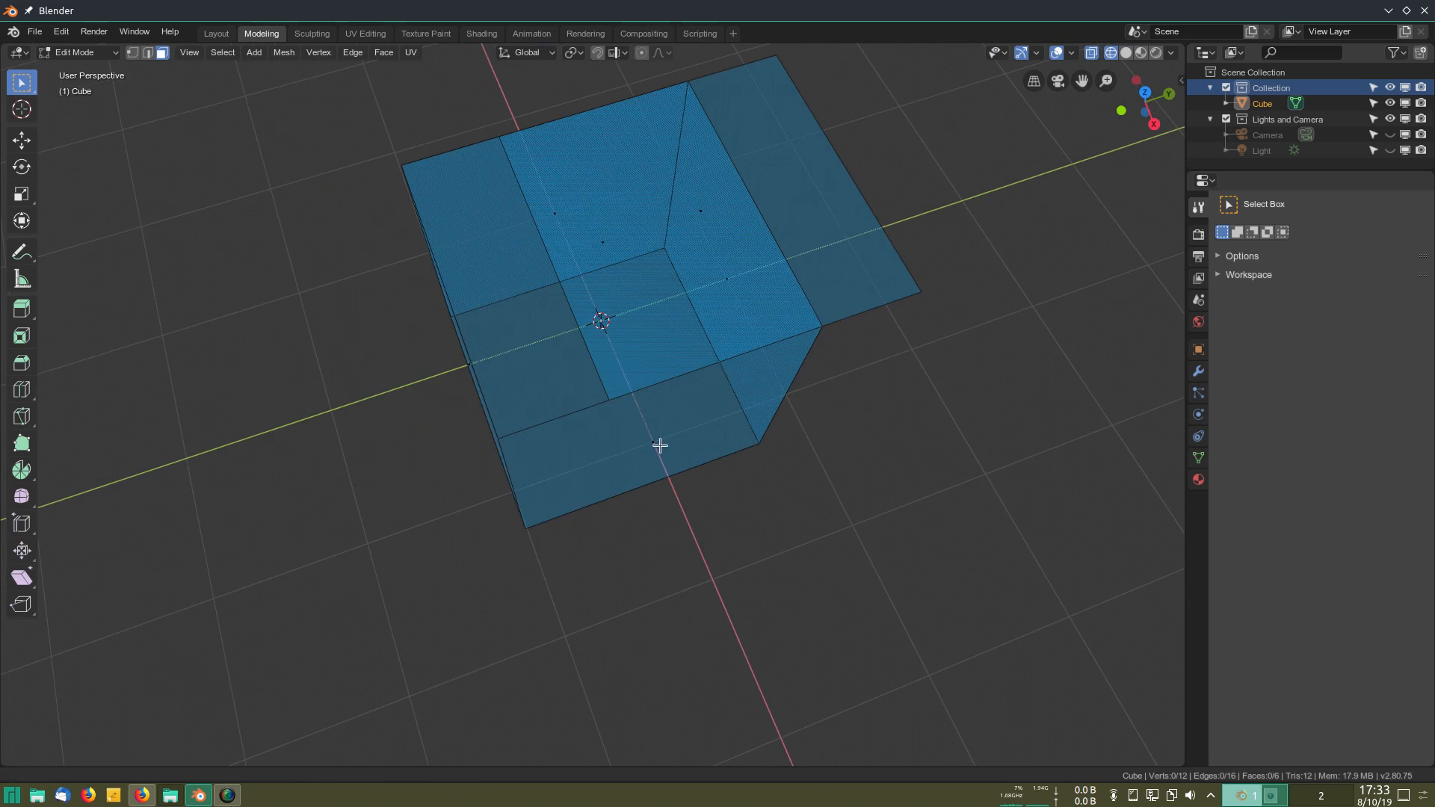
Step: Hide the duplicated face and inspect the cube on its own
left_click(703, 195)
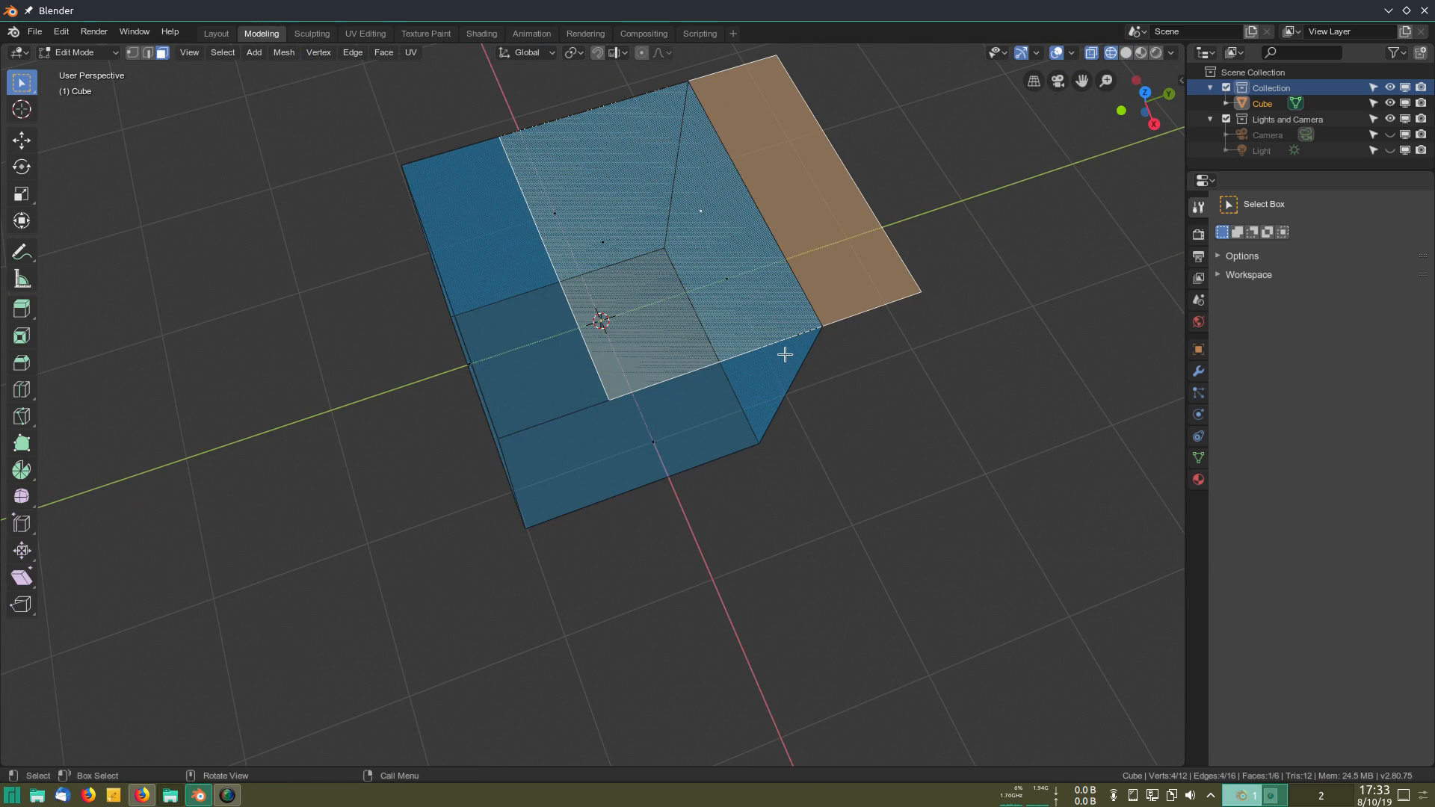
key("h")
middle_click_drag(782, 352, 666, 266)
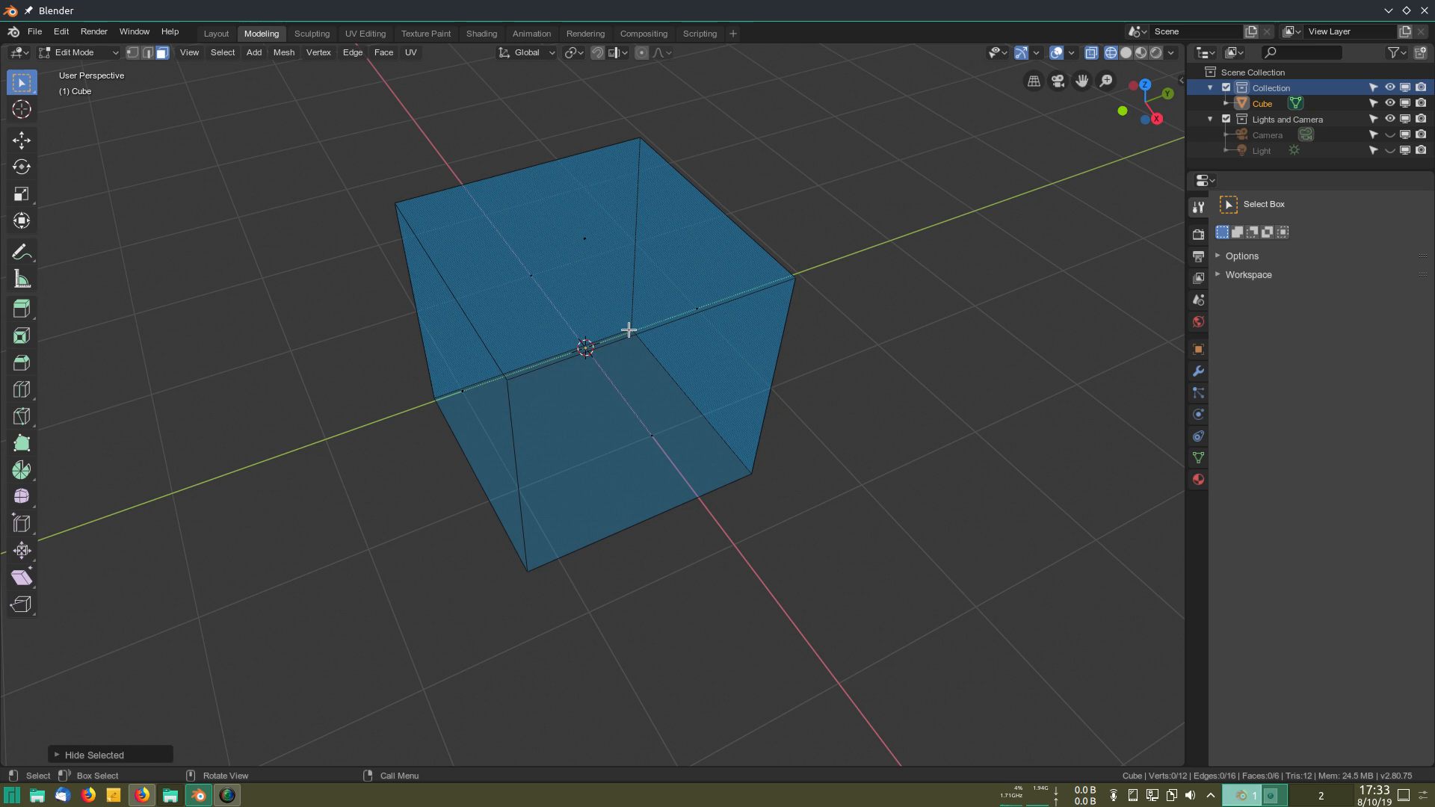
Step: Reveal the hidden face, inspect the overlap closely and switch to Firefox to view the forum image
key("alt+h")
middle_click_drag(592, 256, 699, 487)
scroll(831, 423, "up", 4)
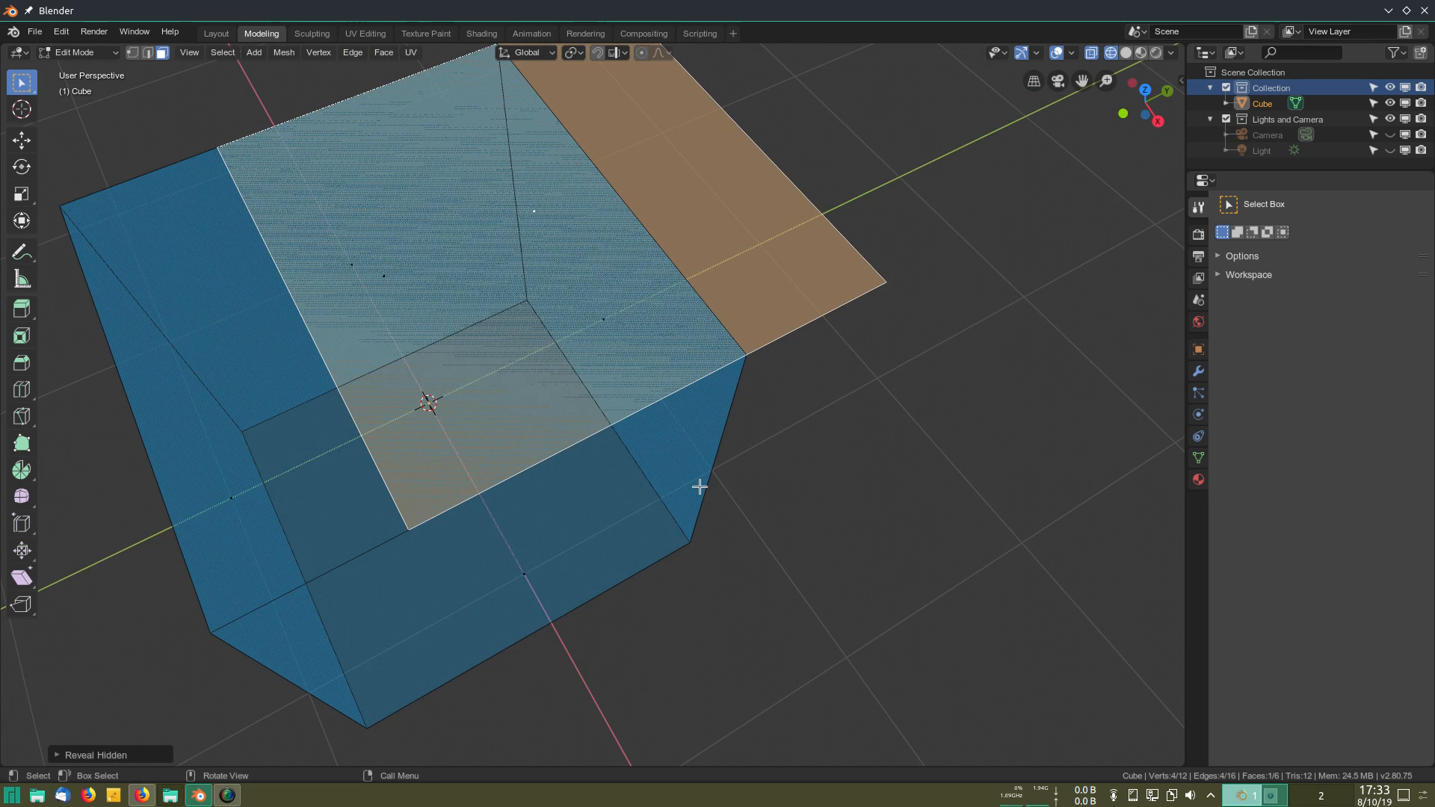
mouse_move(603, 426)
middle_mouse_down()
mouse_move(603, 450)
mouse_move(604, 432)
middle_mouse_up()
left_click(142, 795)
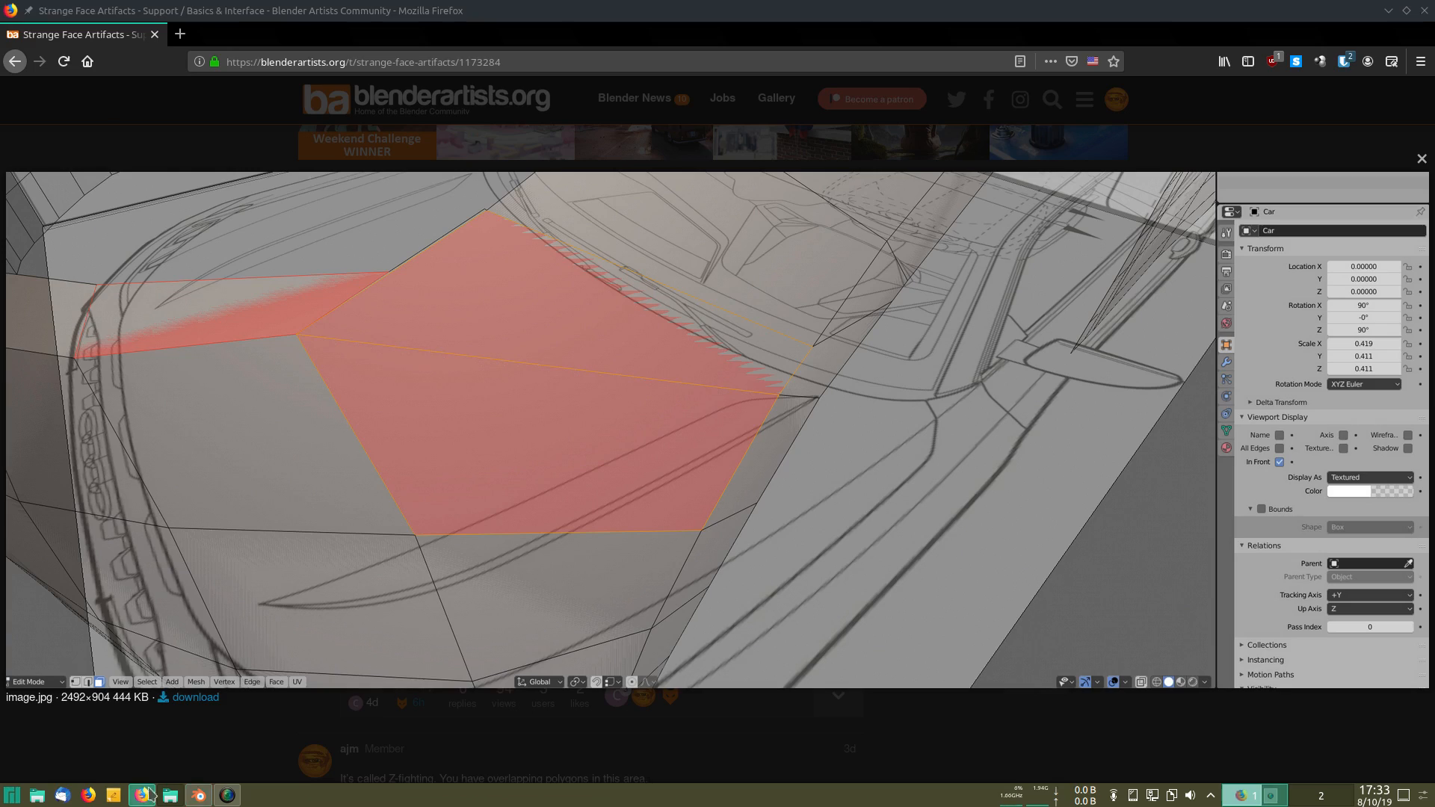